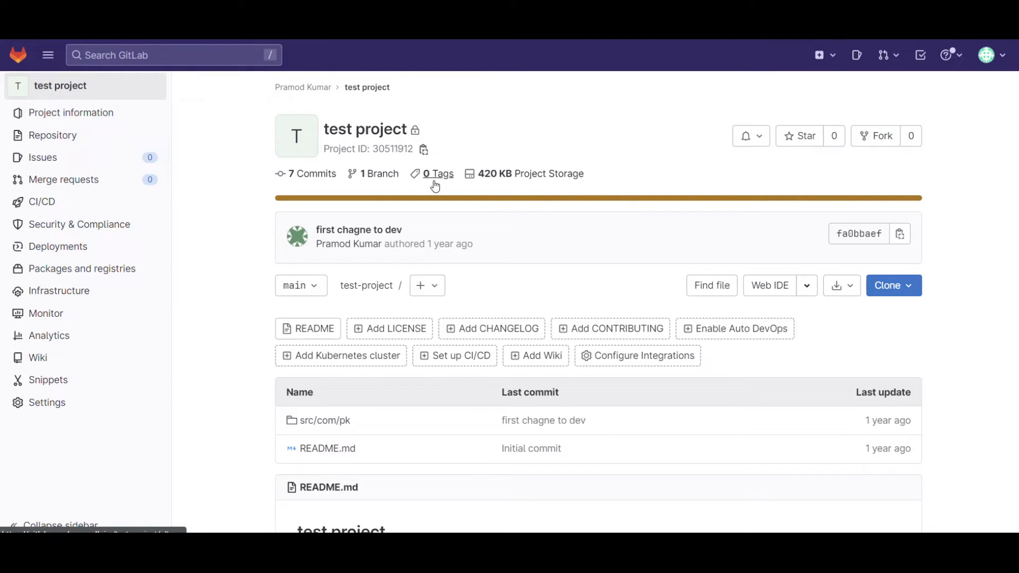
scroll(551, 240, down, 2)
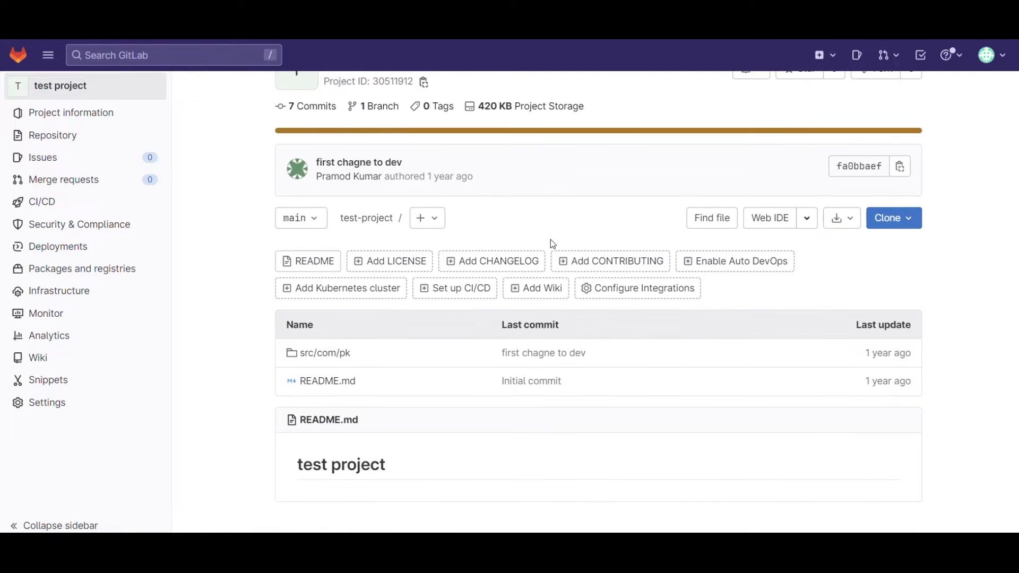
scroll(551, 242, up, 2)
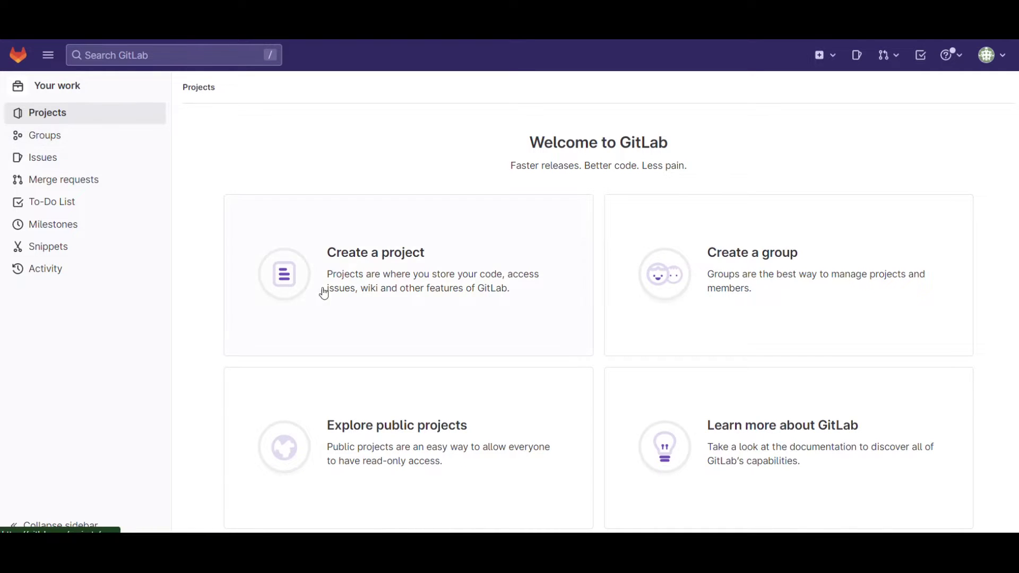
scroll(530, 314, down, 1)
scroll(530, 315, down, 2)
scroll(530, 313, up, 2)
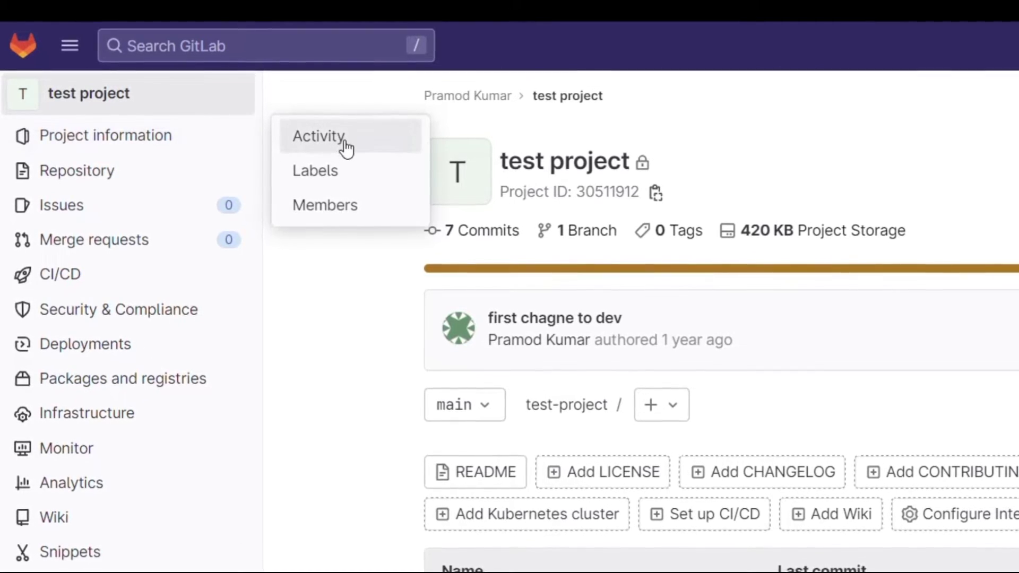
Open test project's Members page and start importing members from another project.
click(377, 221)
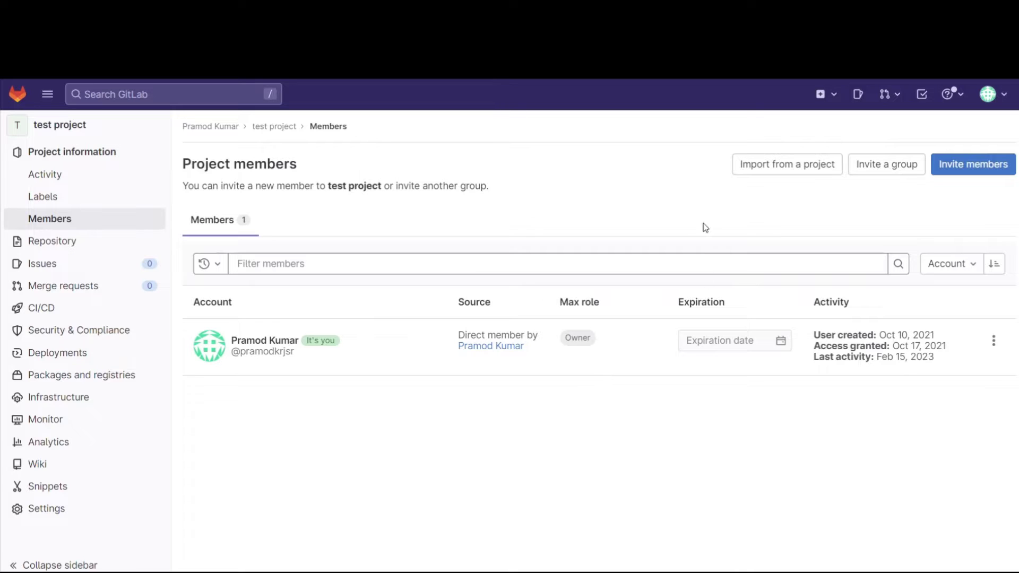
click(757, 172)
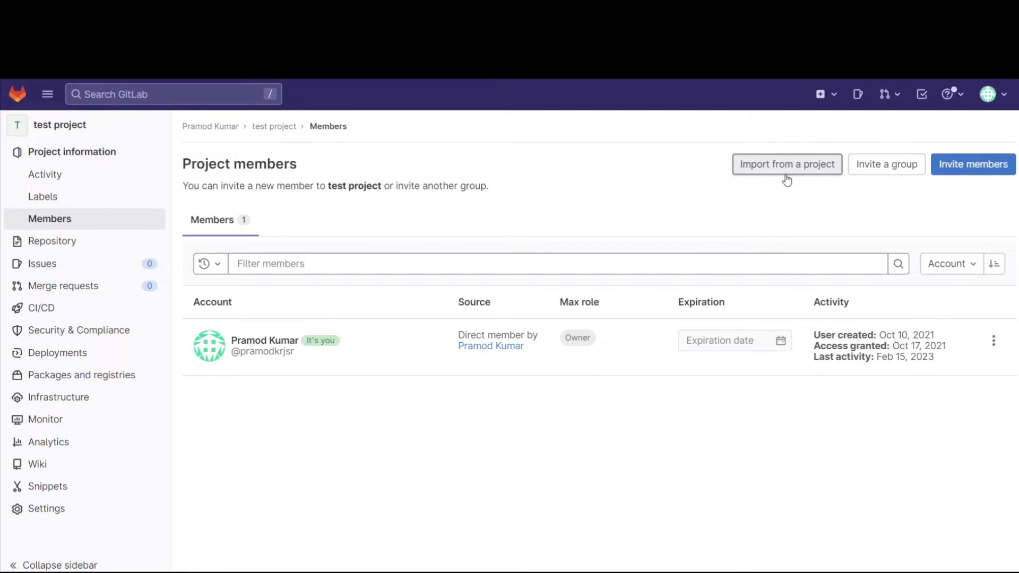
click(777, 162)
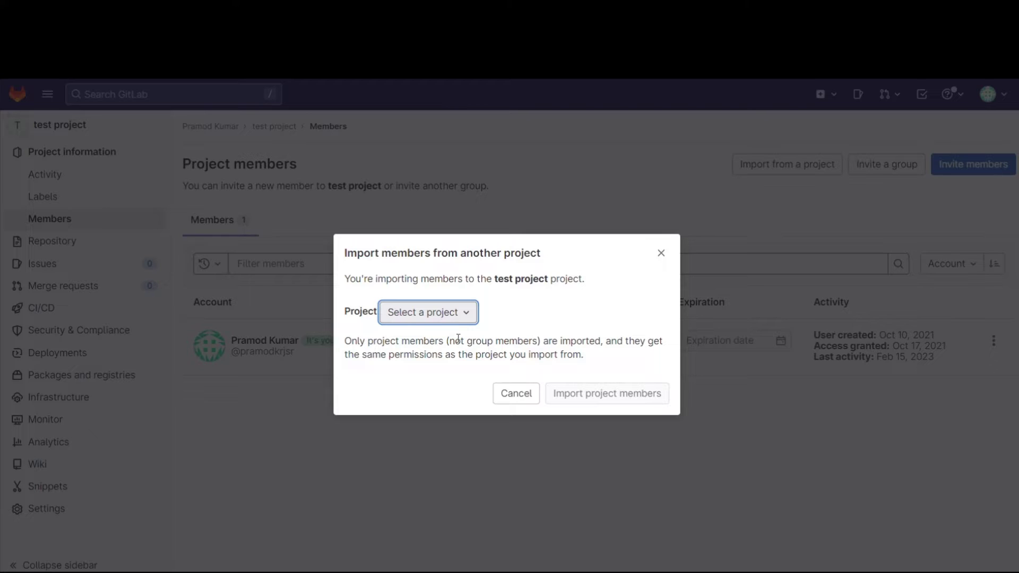
click(505, 394)
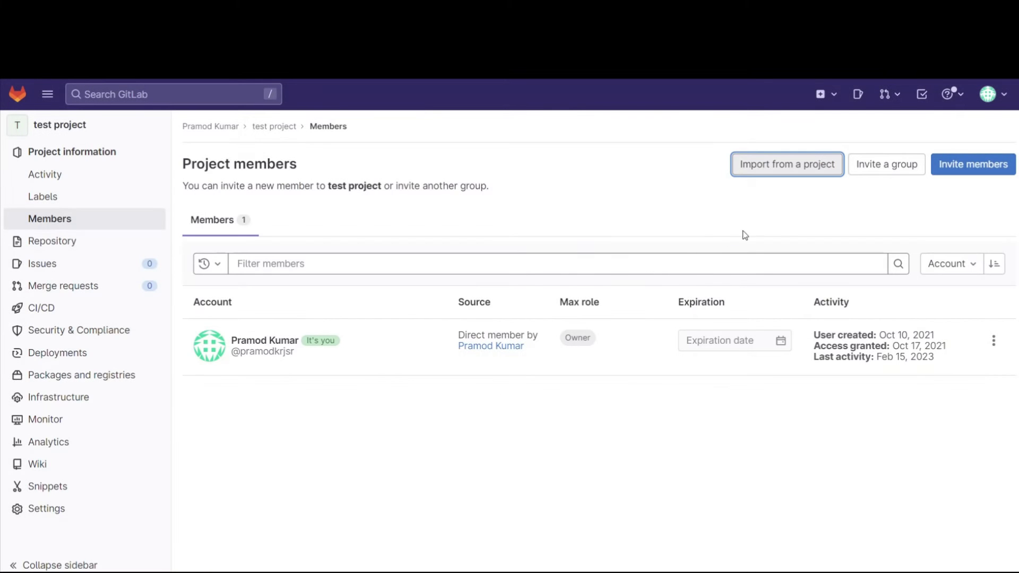
Check the Invite a group dialog's empty group list, cancel it, then invite individual members.
click(886, 173)
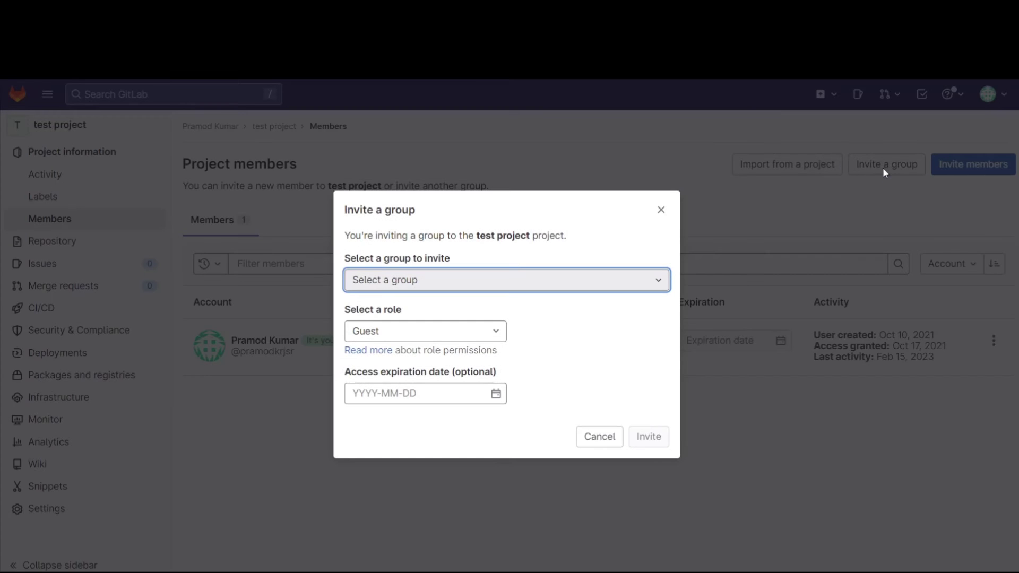
click(414, 289)
click(514, 263)
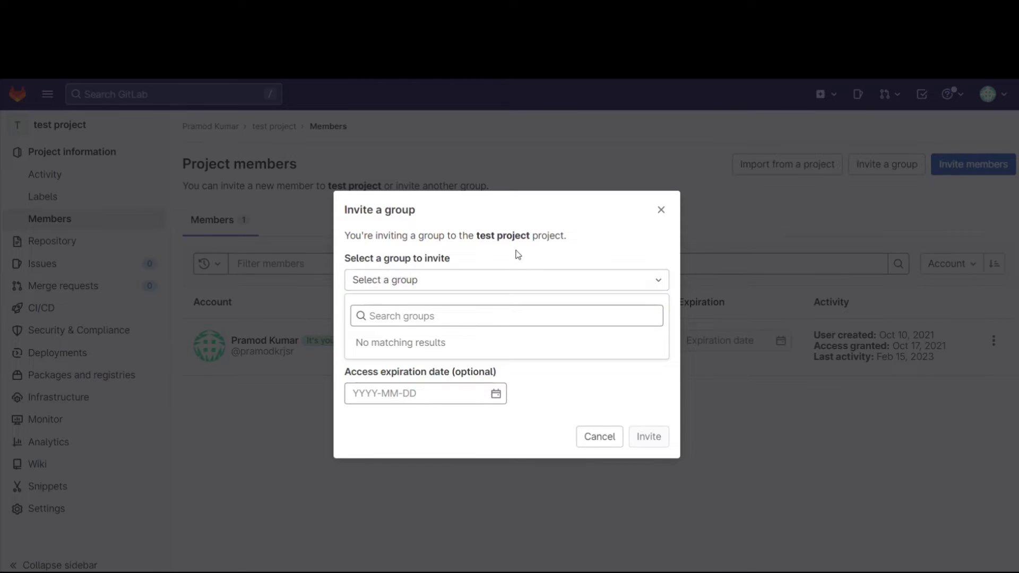
click(599, 437)
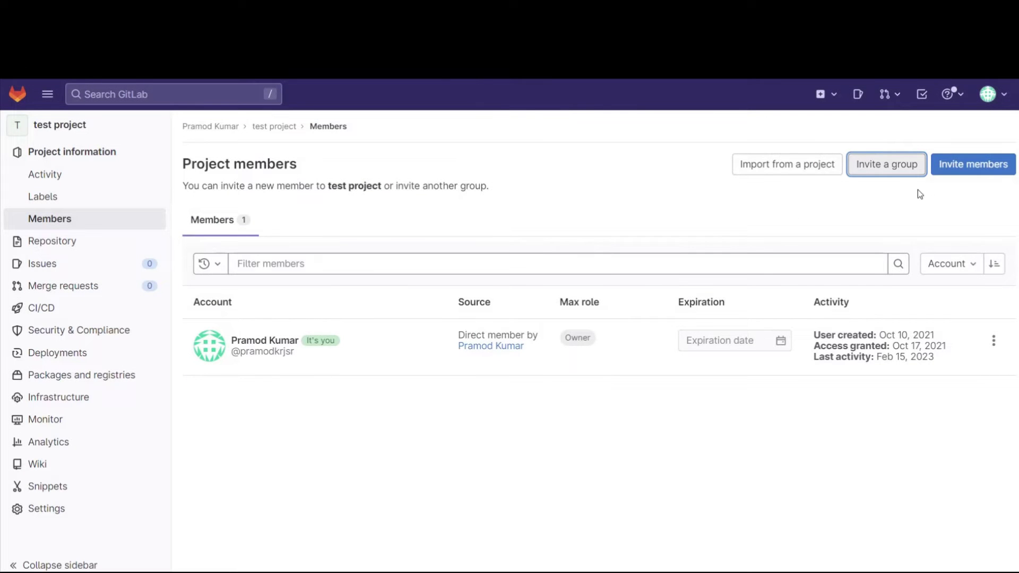
click(967, 167)
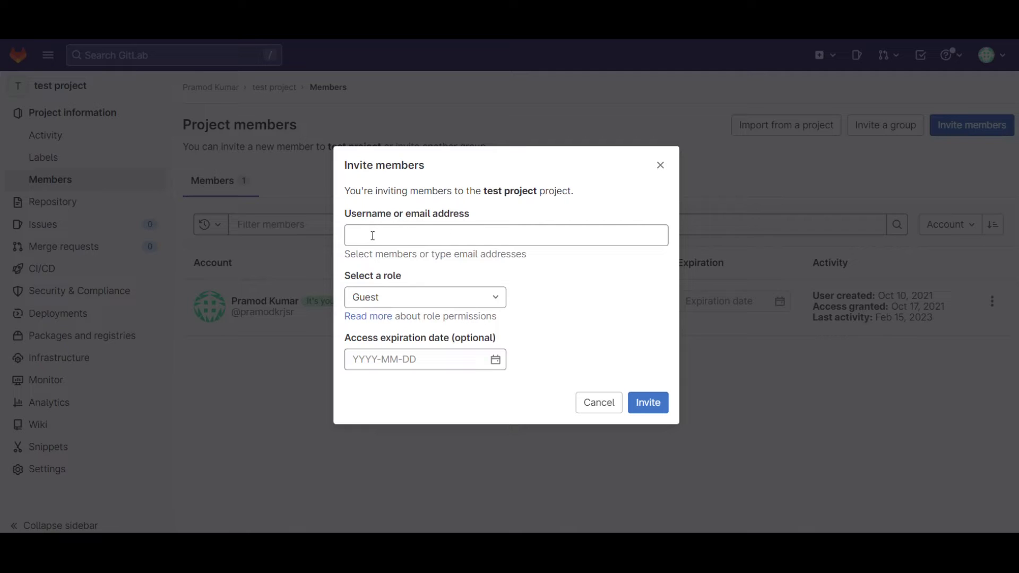
Invite the second user by their pasted email address with the Developer role.
click(379, 235)
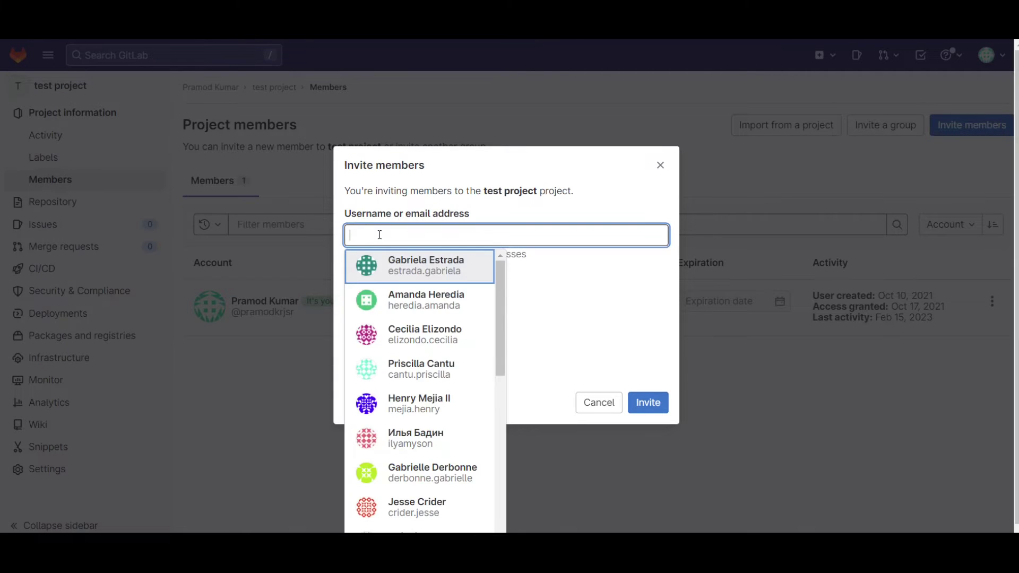
key(ctrl+v)
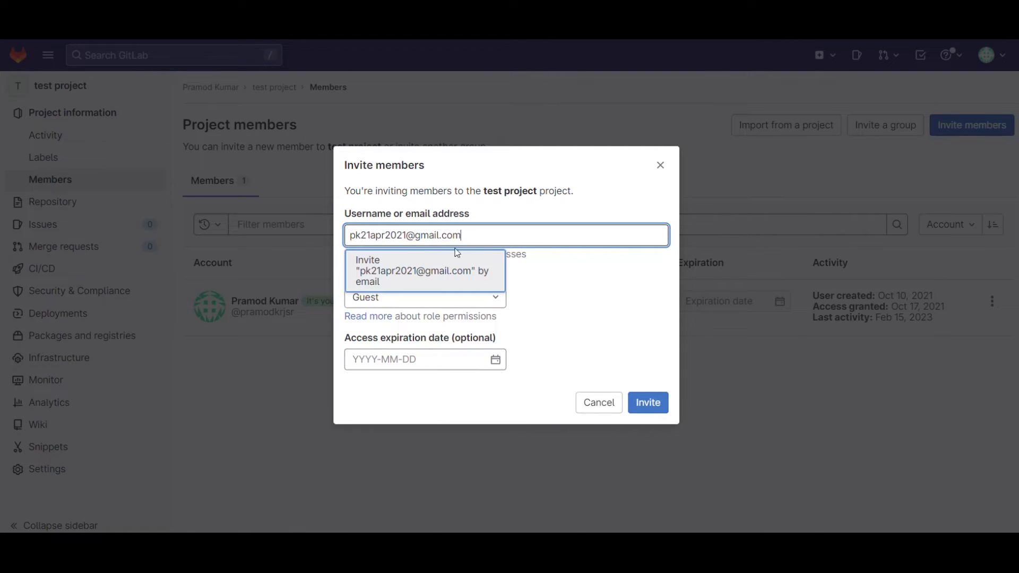
click(394, 278)
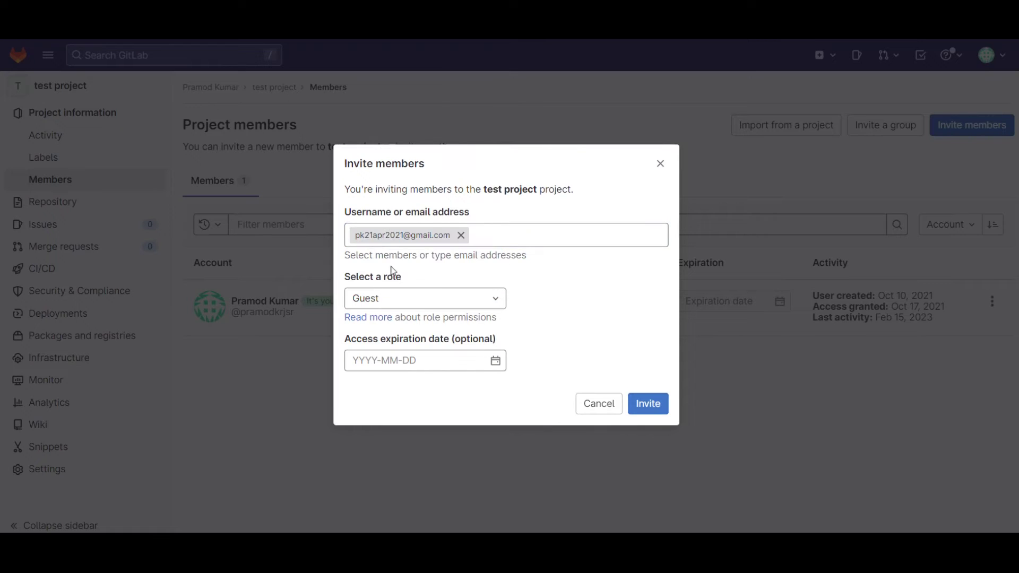
click(463, 297)
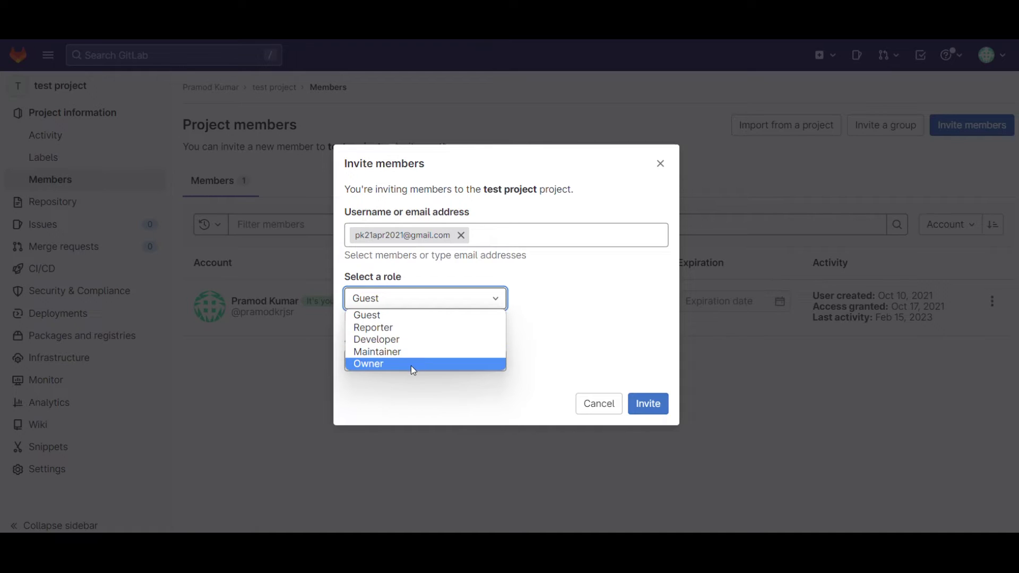
click(369, 341)
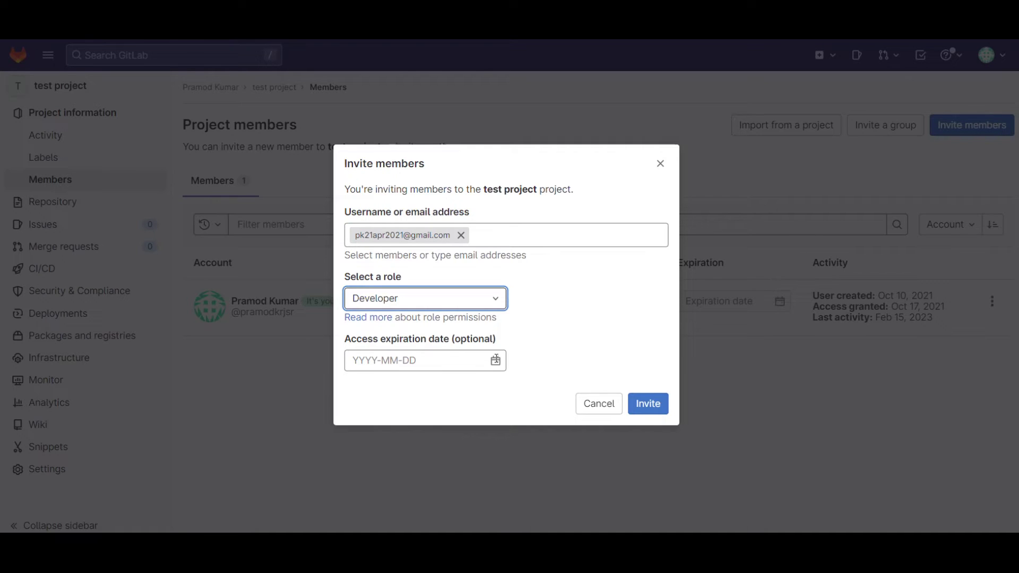
click(650, 406)
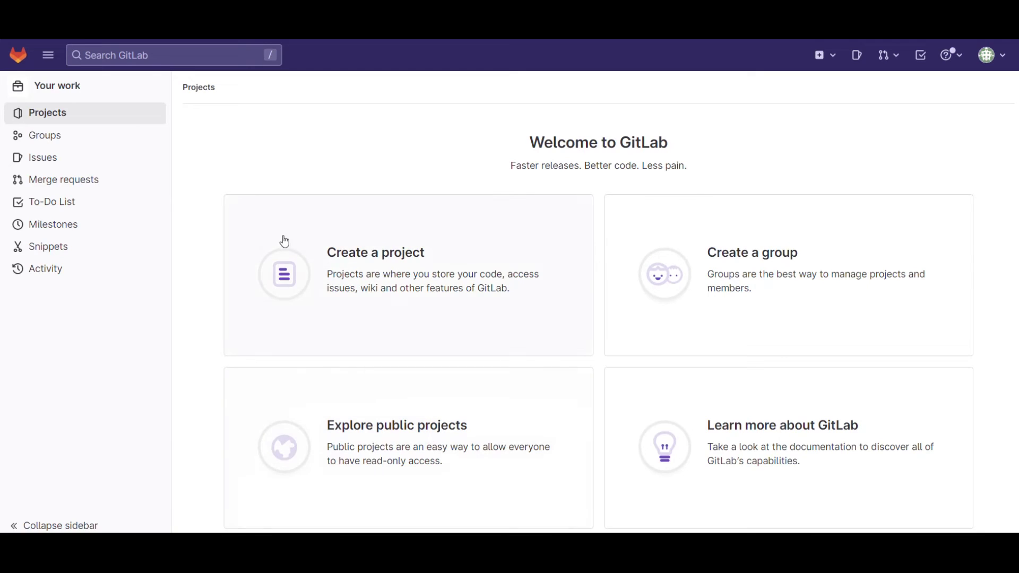
Return to the GitLab dashboard to see the invited user's projects.
click(19, 55)
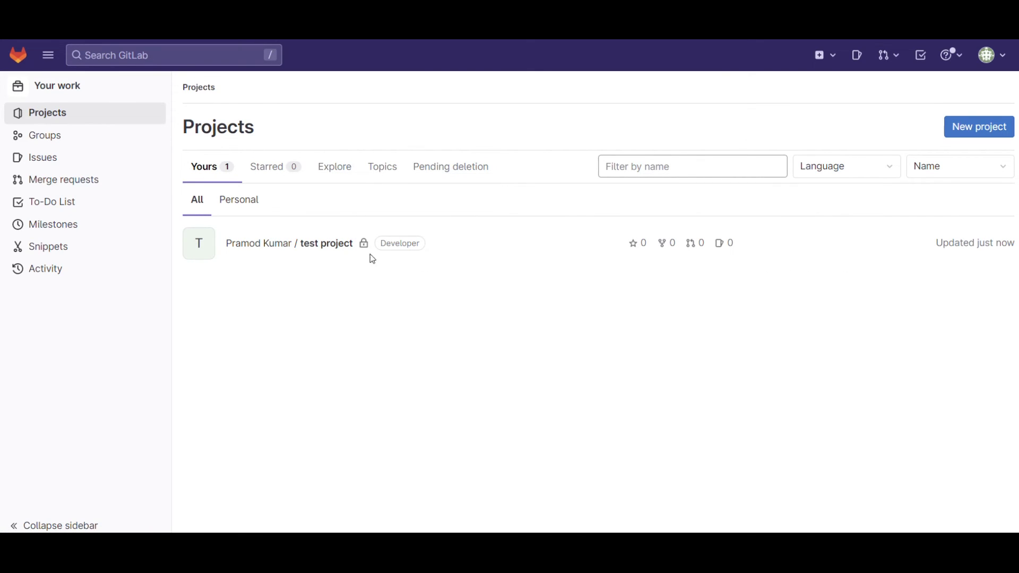
Open test project from the Projects list and dismiss the Web IDE announcement.
click(329, 250)
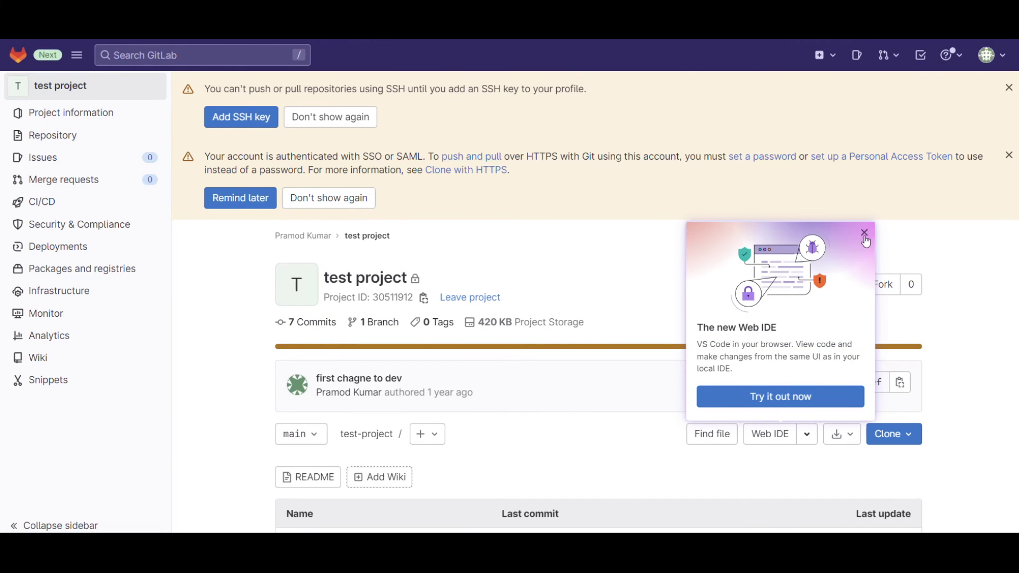
click(865, 241)
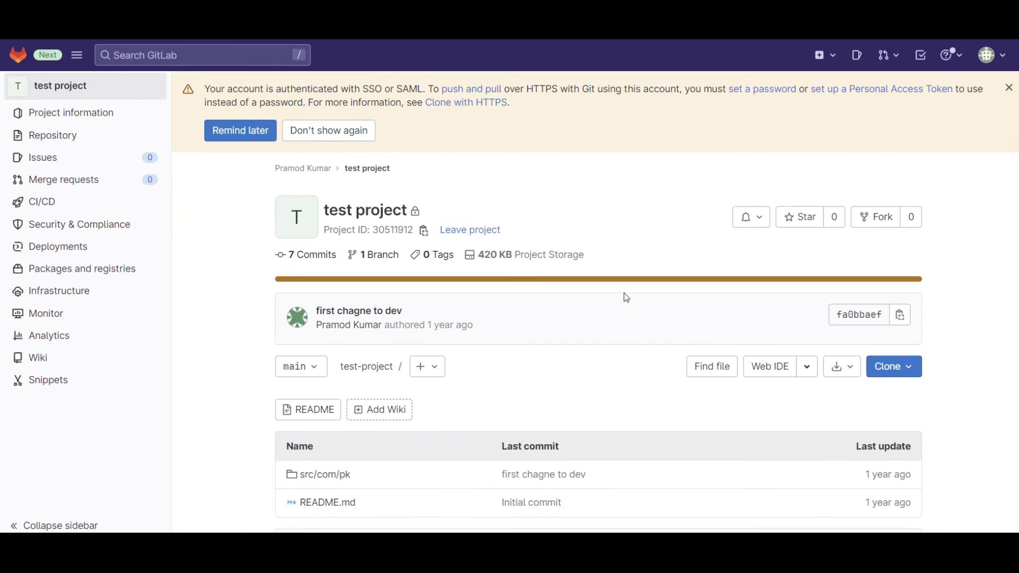
scroll(626, 297, down, 2)
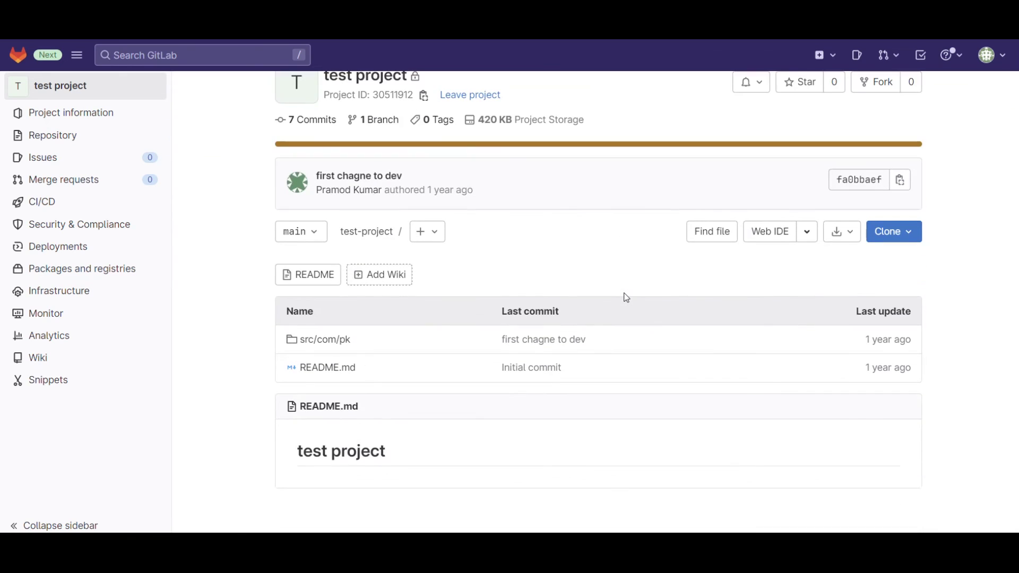
scroll(626, 297, up, 2)
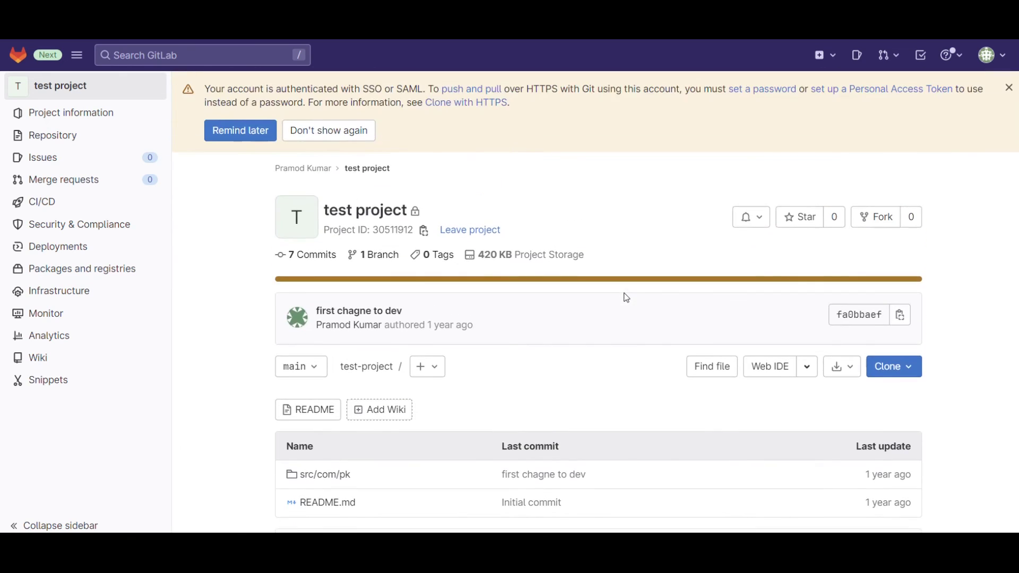
scroll(625, 297, up, 1)
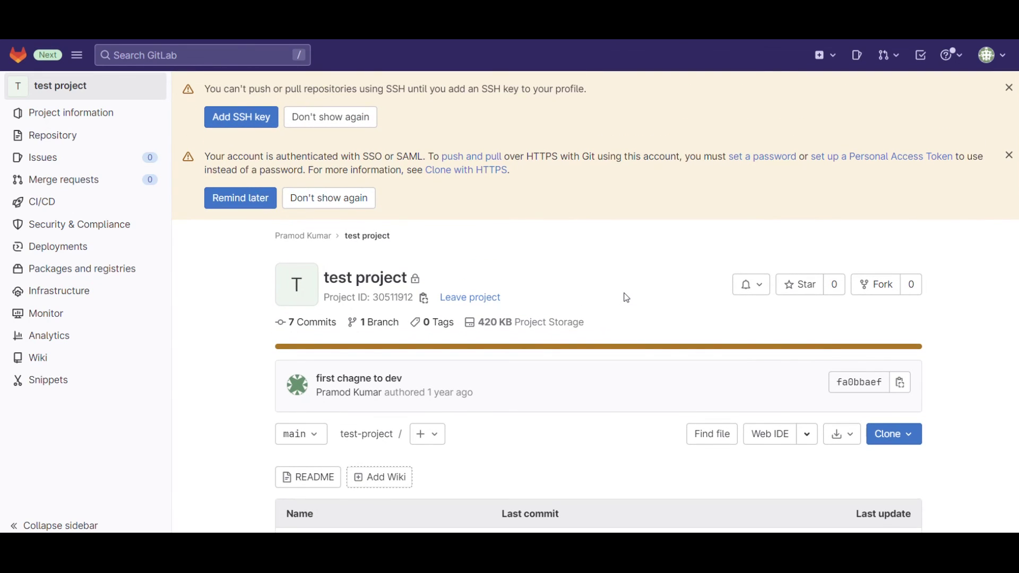